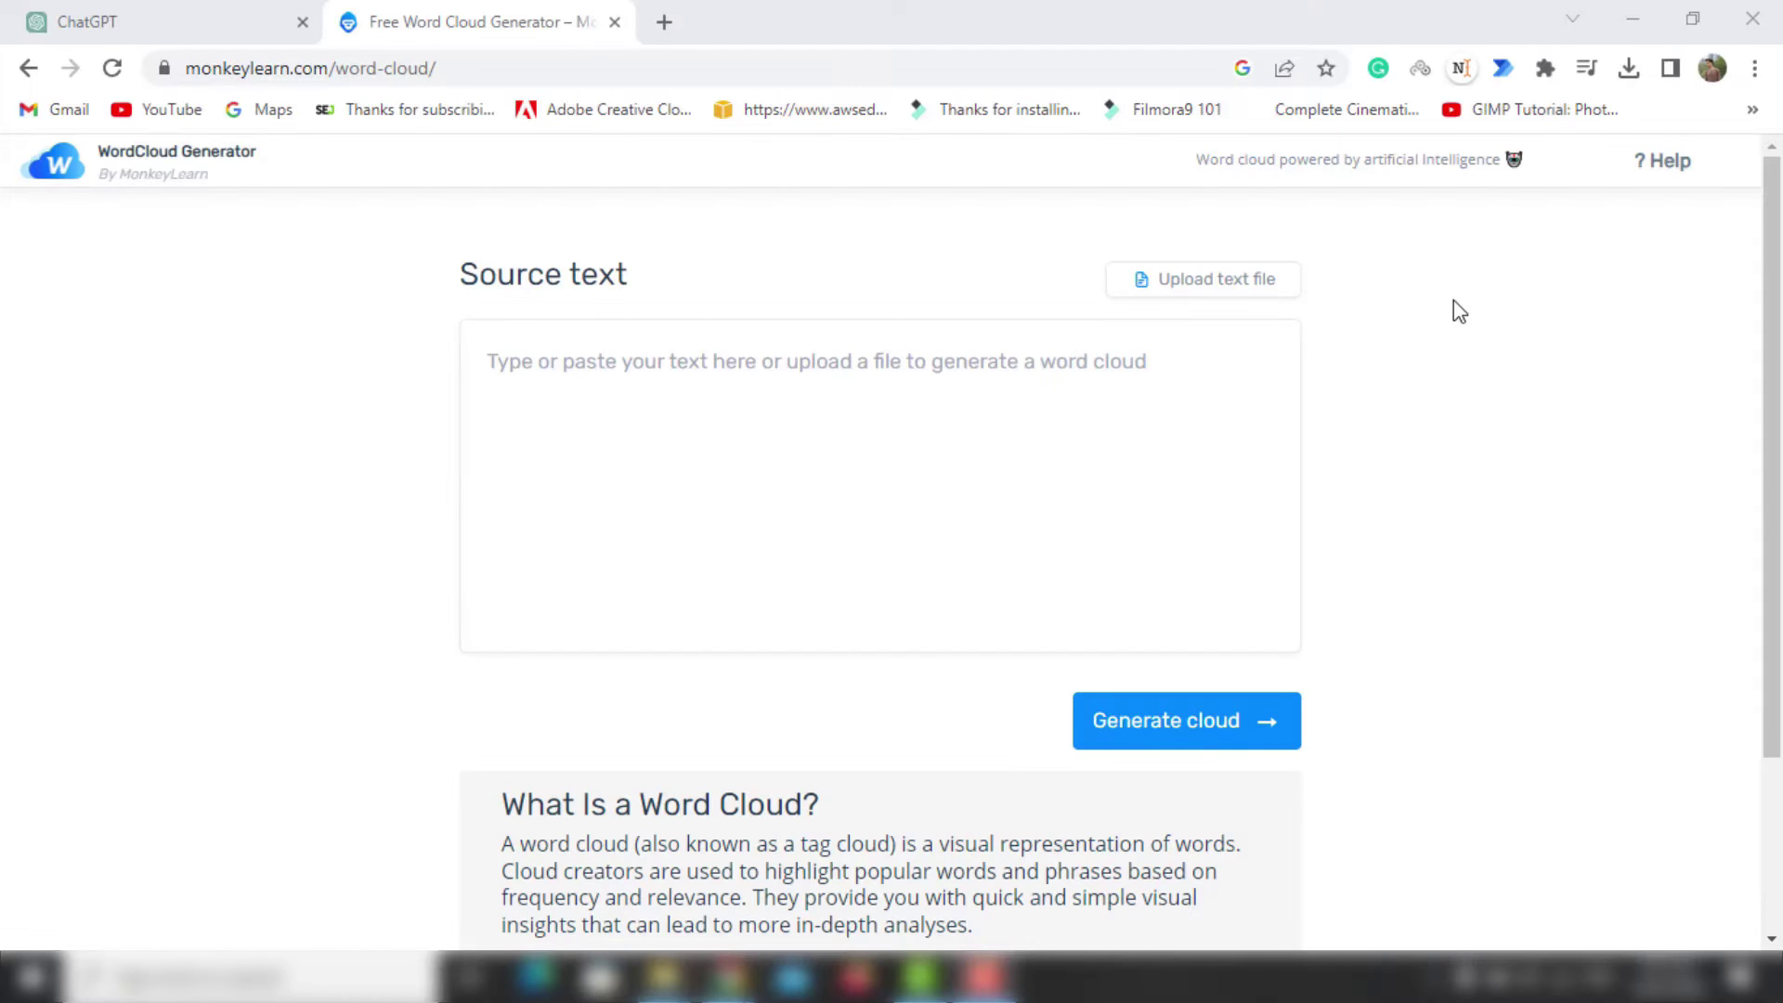
- Paste the Kubernetes paragraph as source text and generate the word cloud
click(916, 409)
text(Kubernetes is an open-source container orchestration system for automating software deployment, scaling, and management. Originally designed by Google, the project is now maintained by the Cloud Native Computing Foundation. The name Kubernetes originates from Greek, meaning 'helmsman' or 'pilot'.)
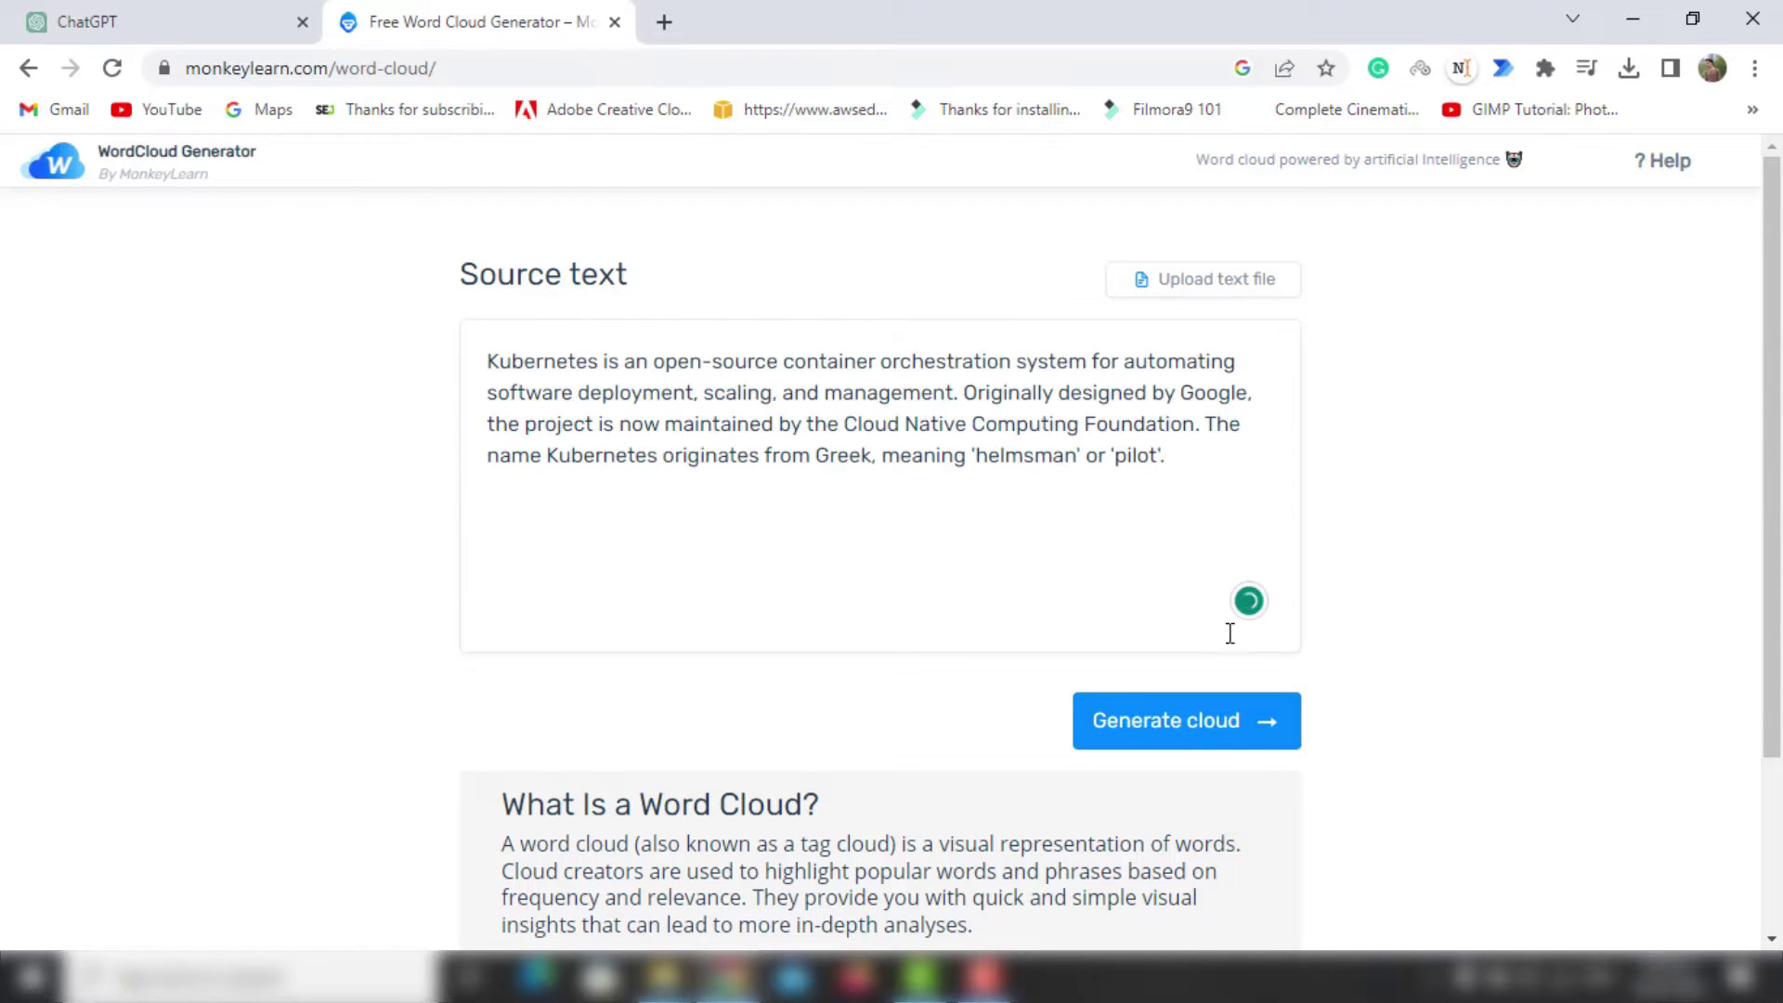
click(1262, 732)
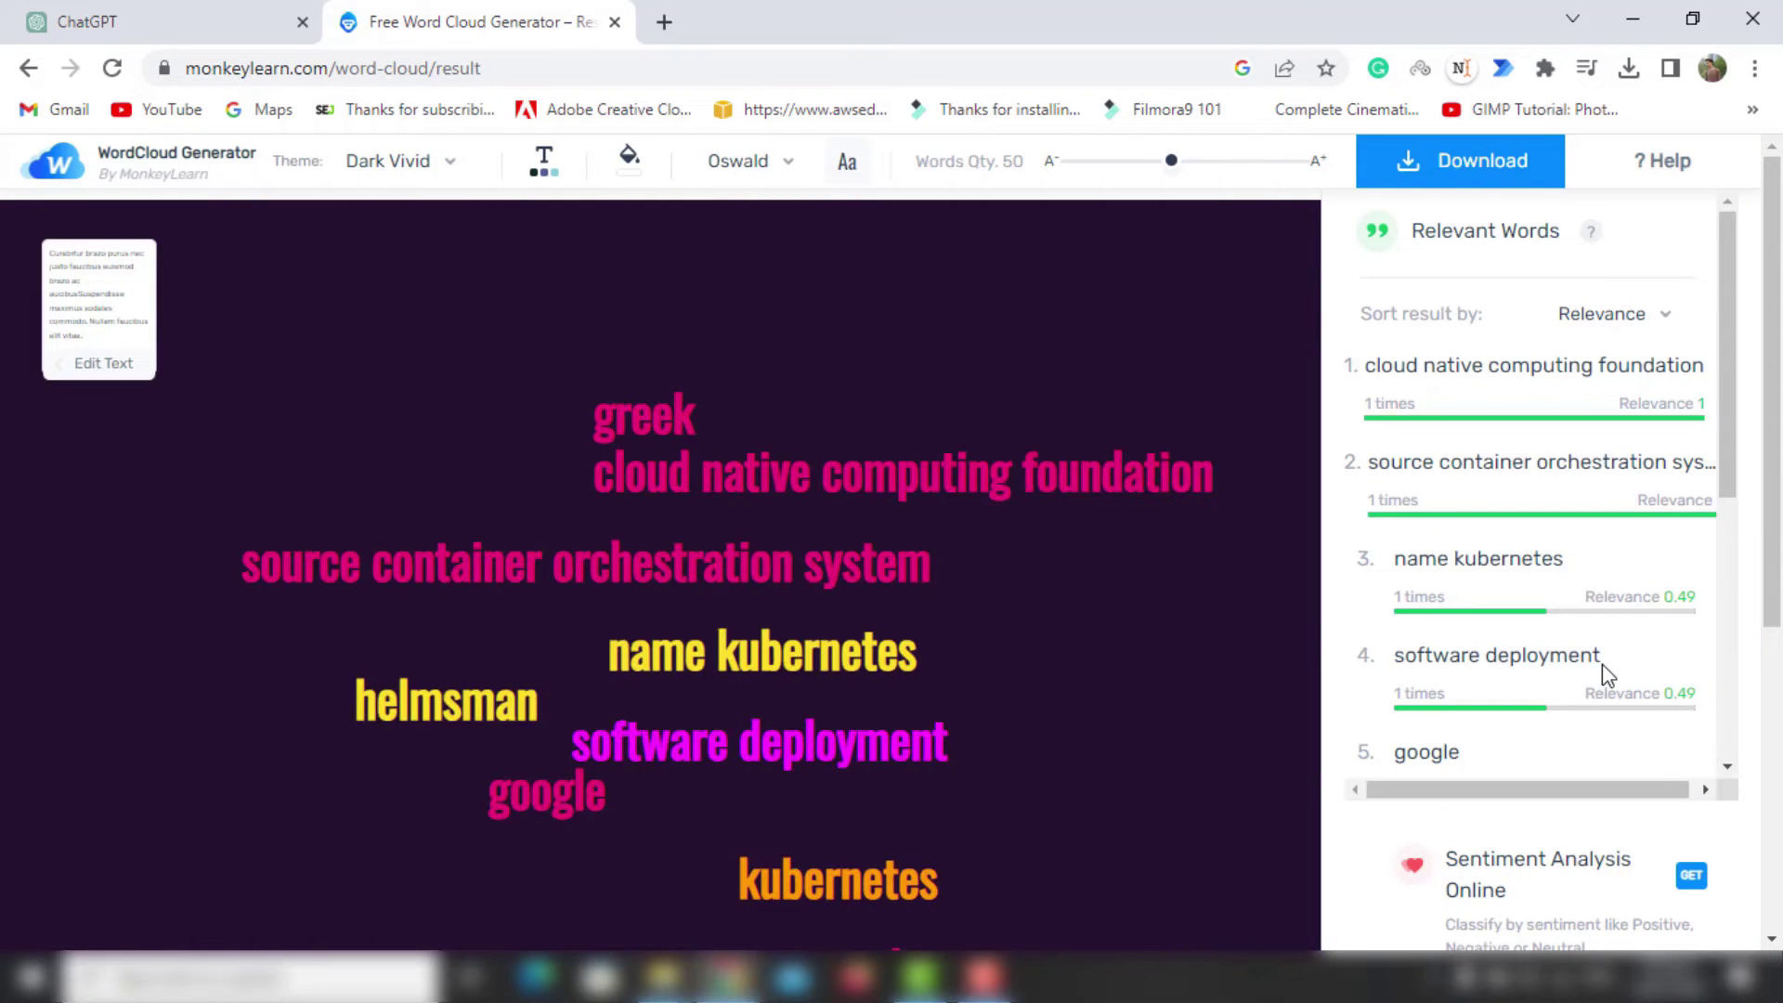
scroll(1155, 607, down, 4)
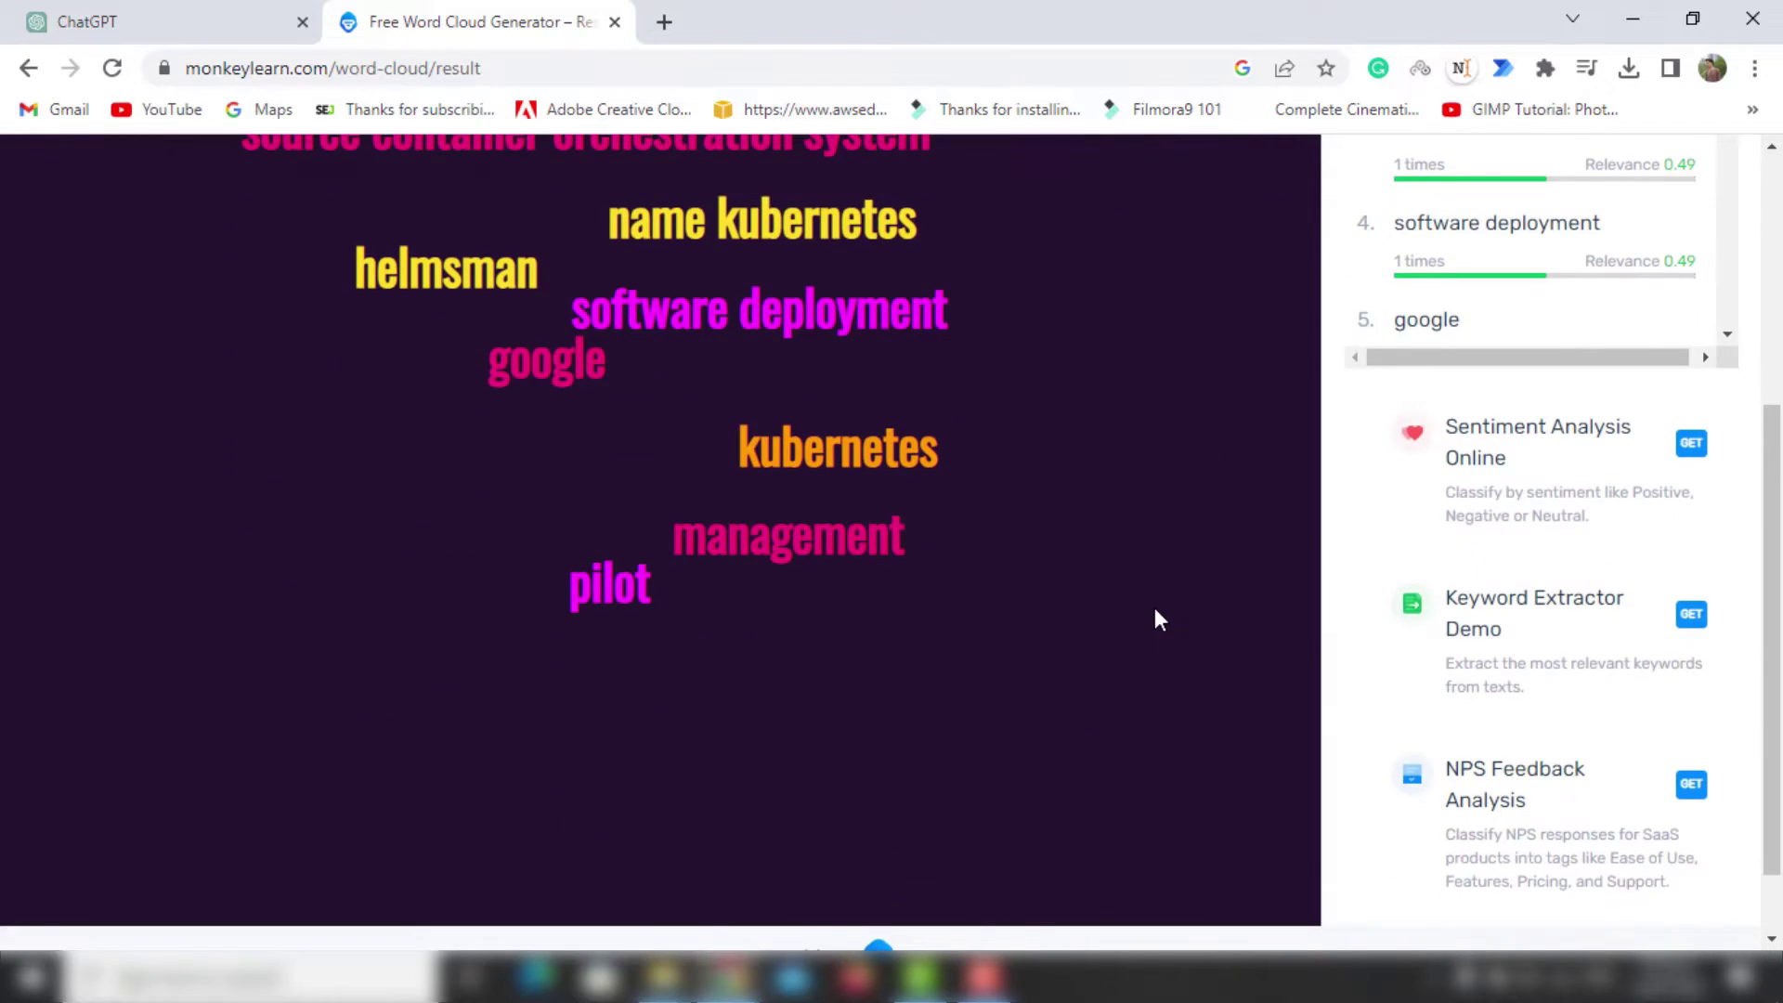
scroll(1155, 607, up, 4)
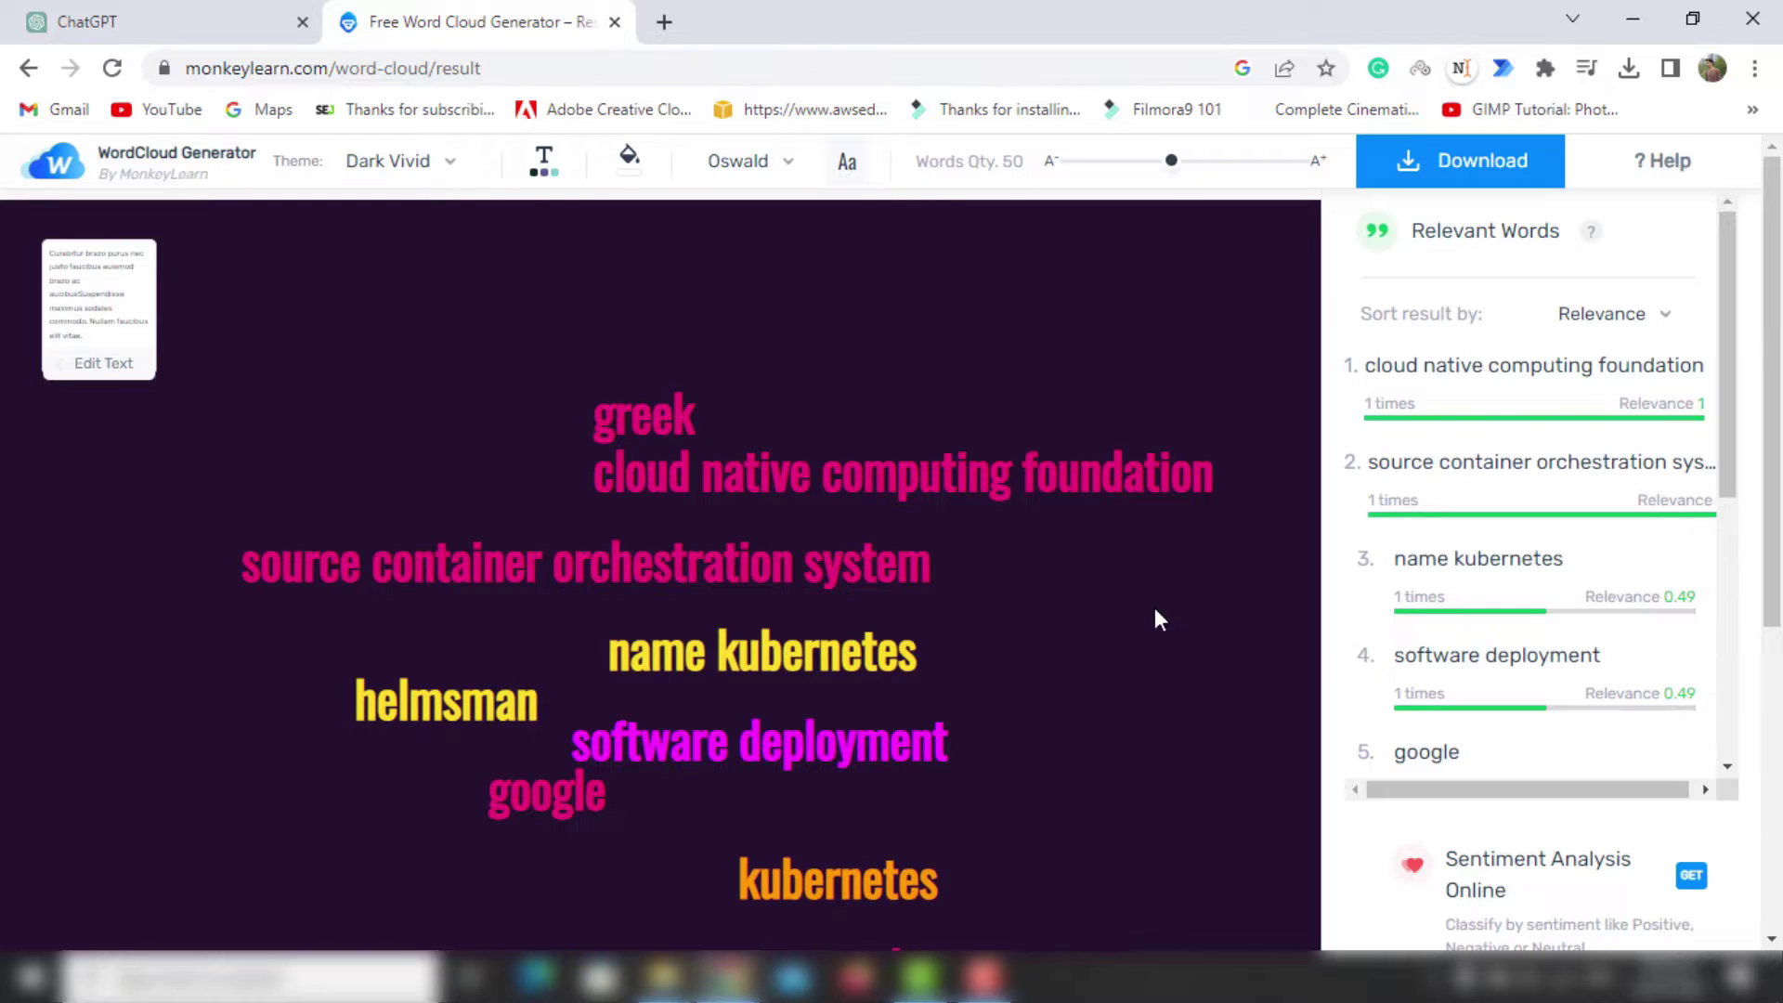
scroll(1156, 607, down, 2)
scroll(1156, 608, down, 1)
scroll(1156, 608, up, 2)
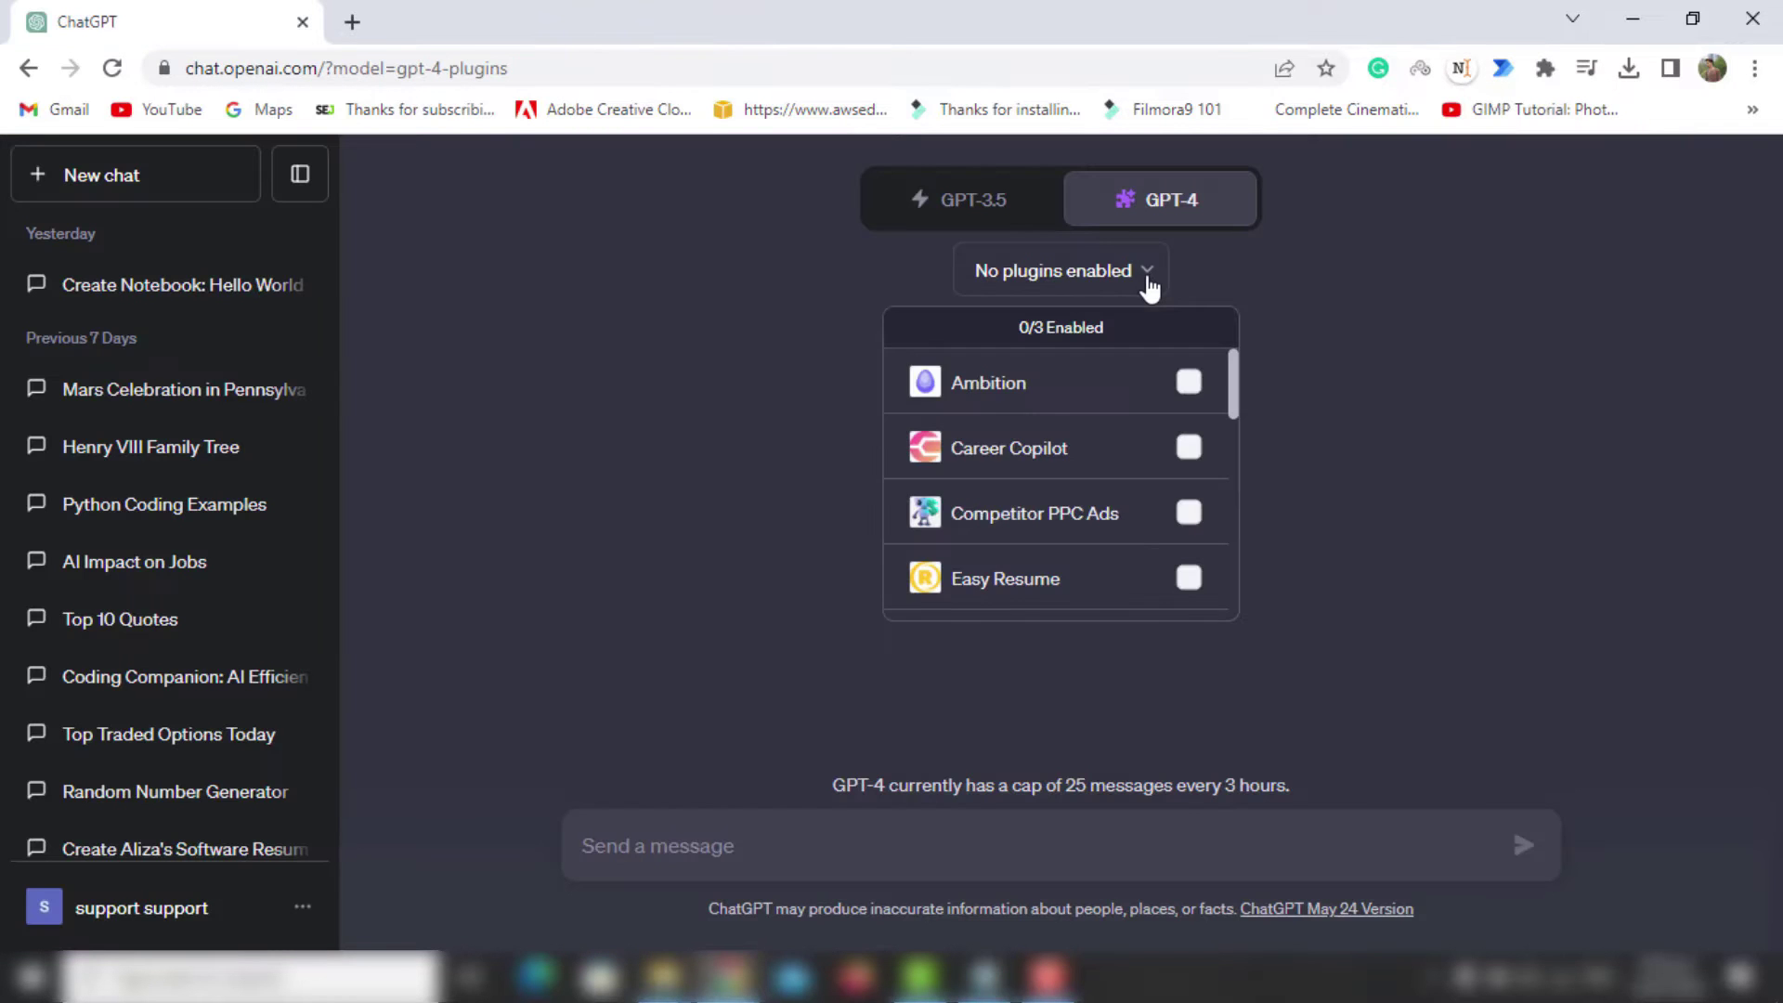
scroll(1135, 453, down, 3)
scroll(1136, 468, down, 3)
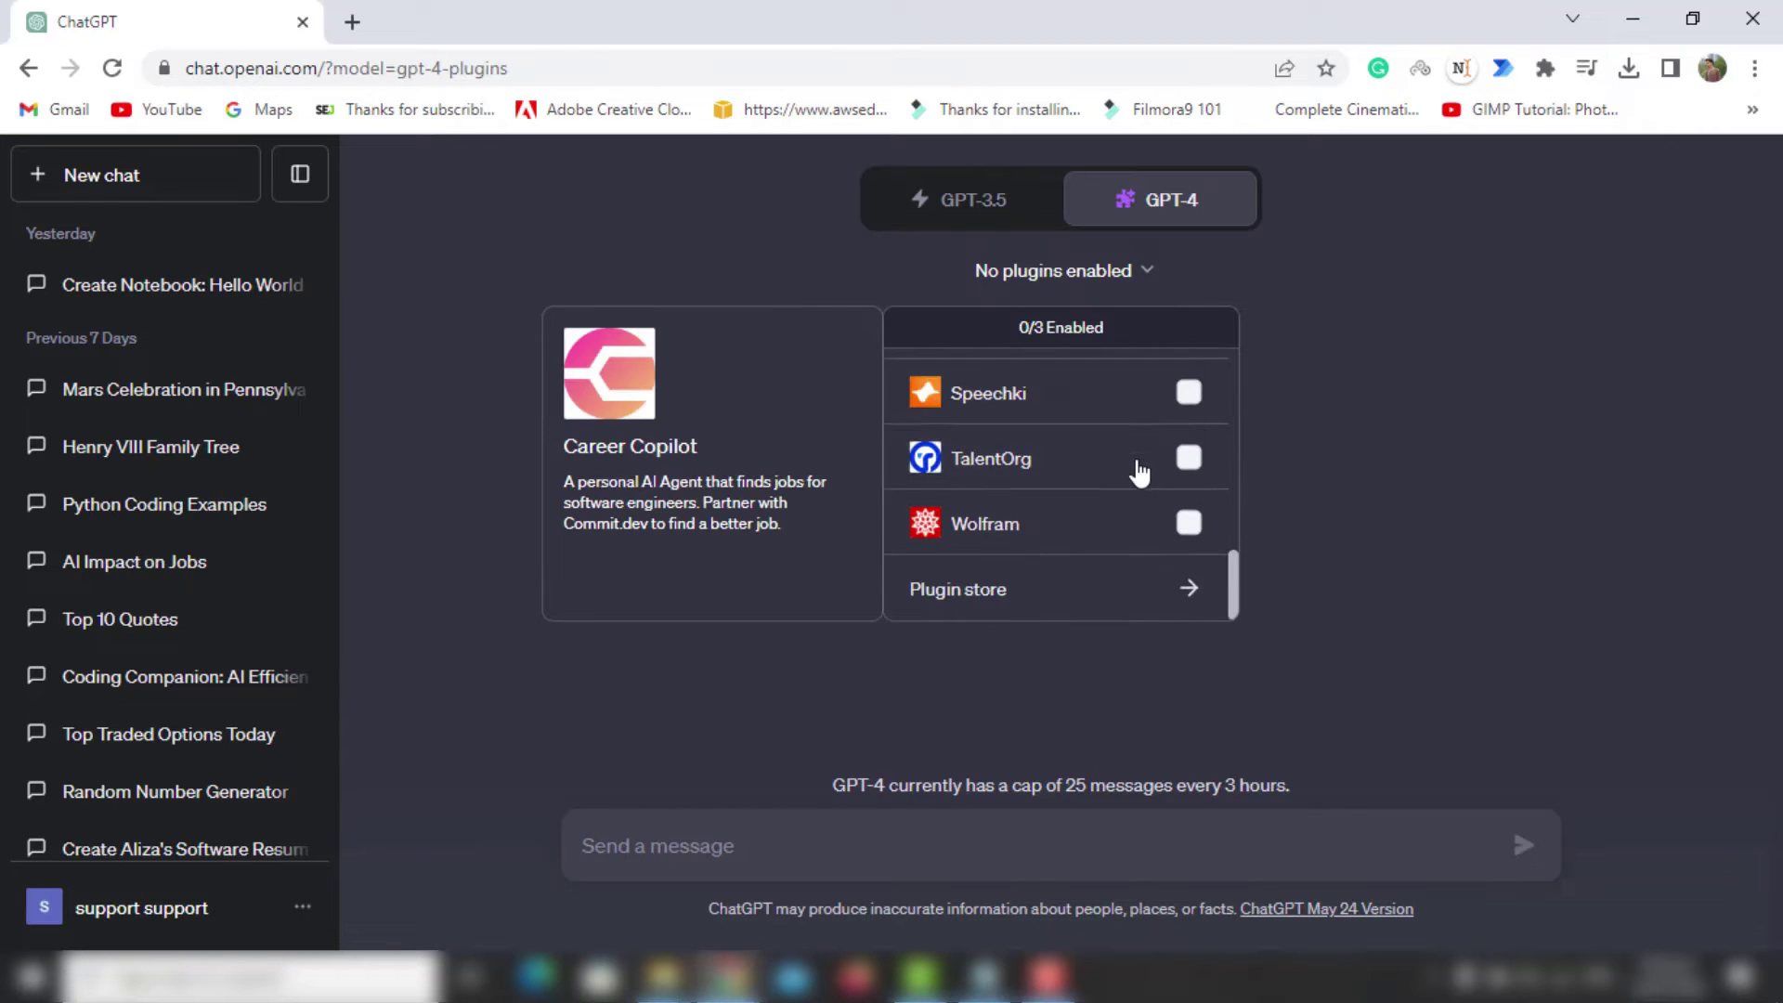
- Install the WordCloud plugin from the Plugin store, then close the store
click(1110, 592)
click(599, 324)
text(word)
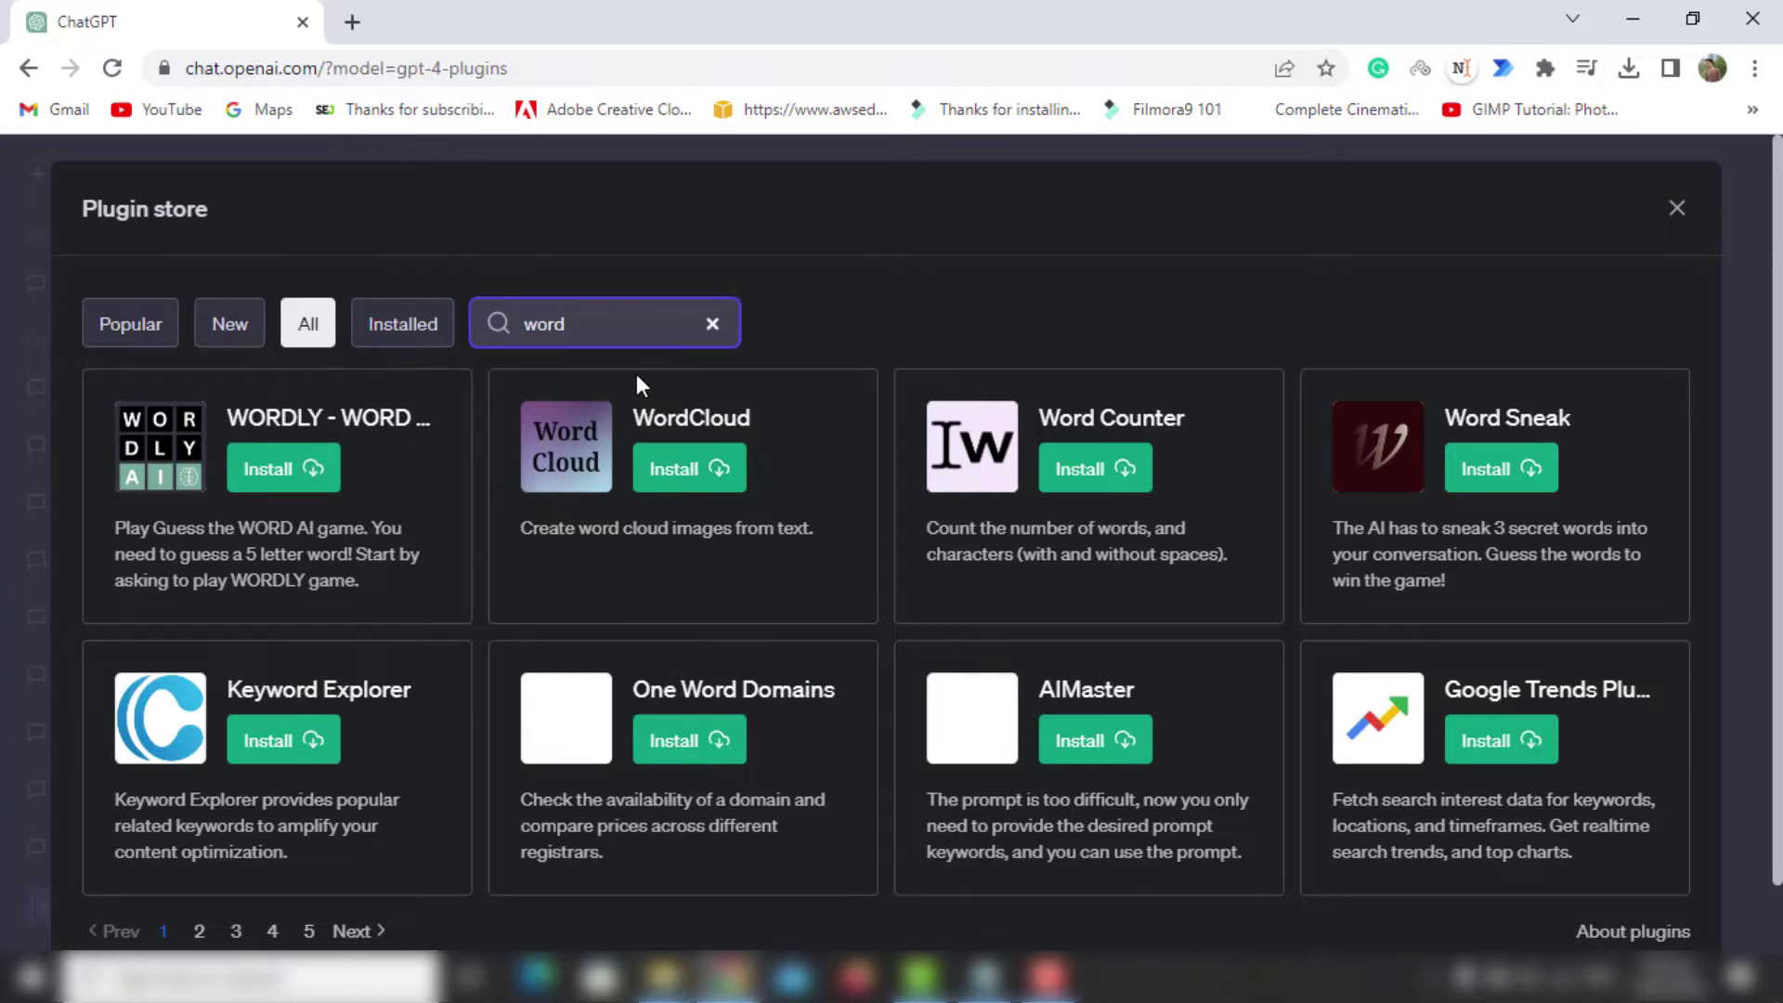
text(clou)
click(275, 474)
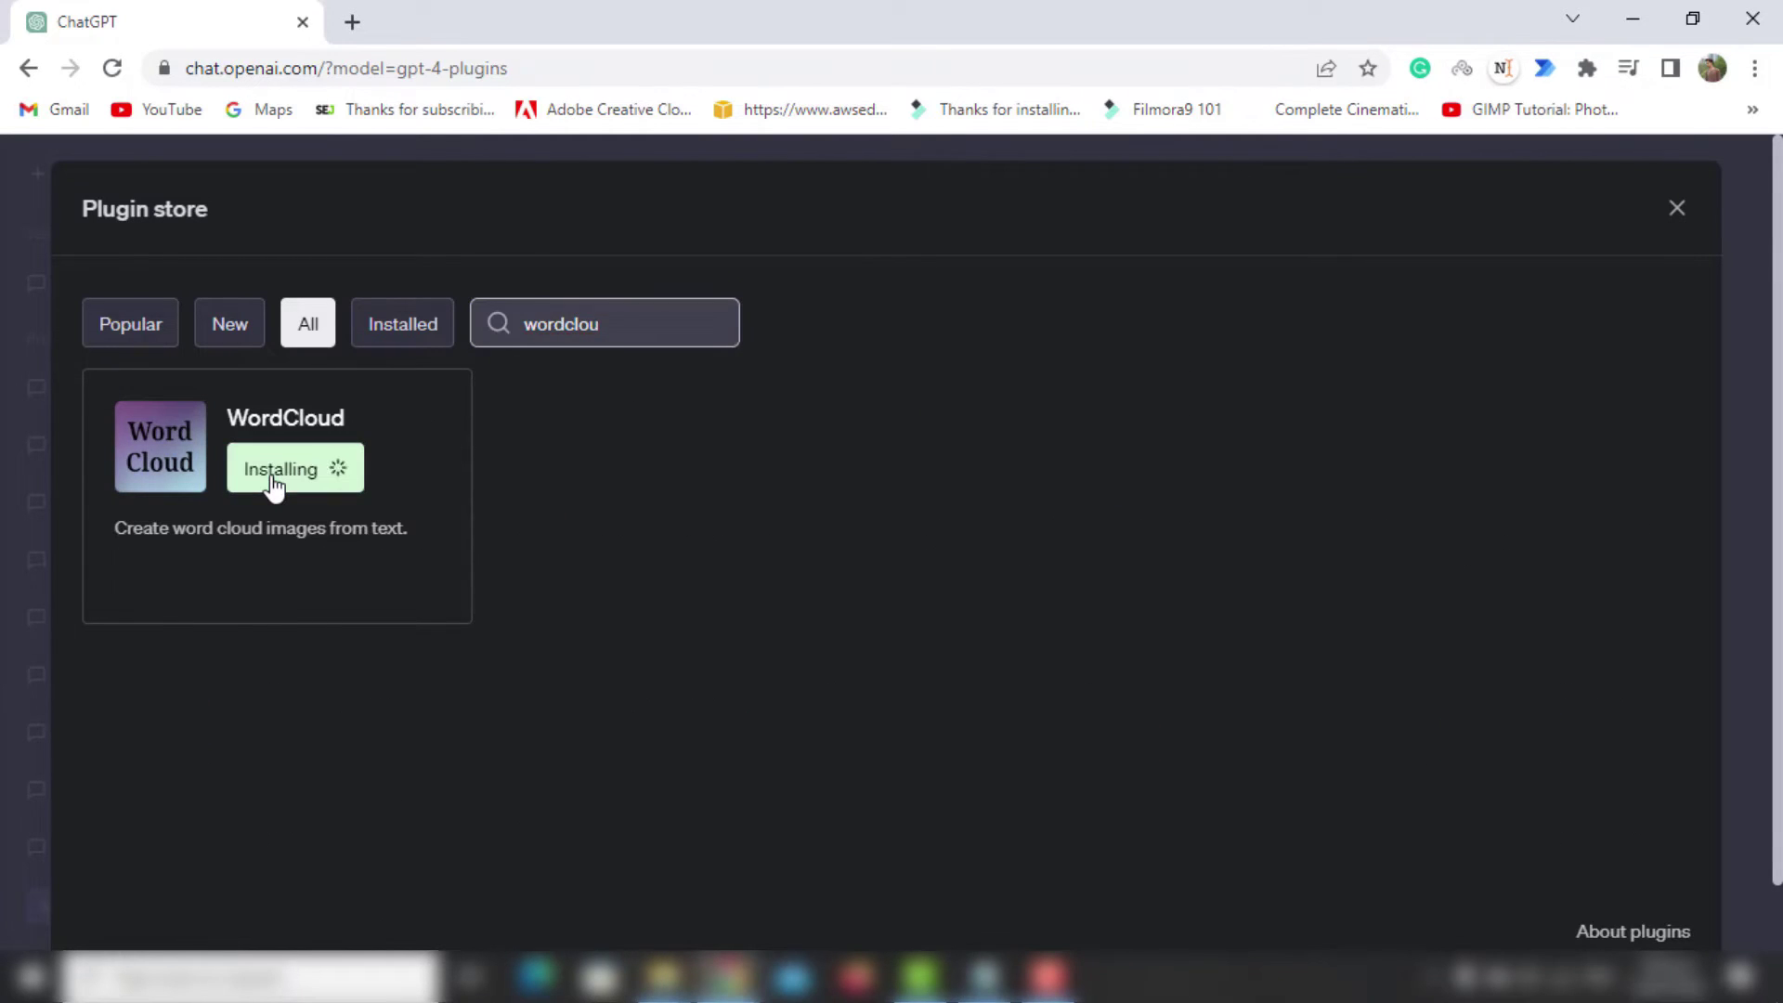
click(1677, 208)
text(How to use wordcloud plugin?)
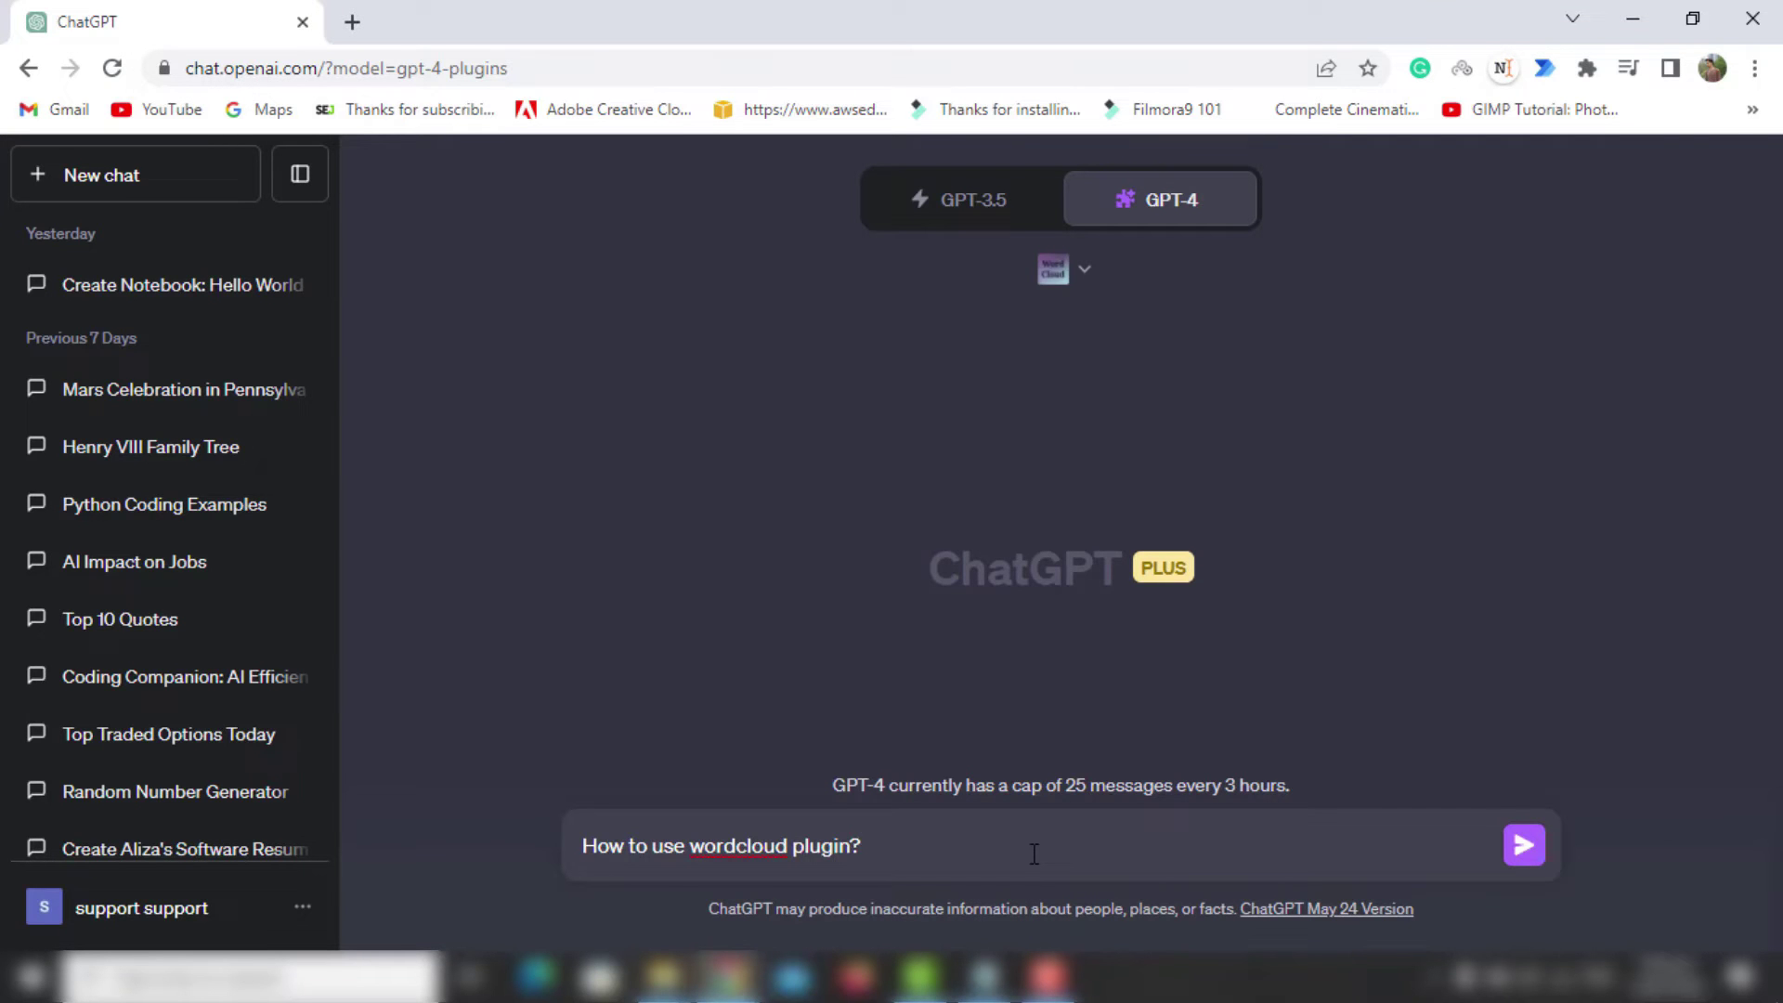
- Send the question 'How to use wordcloud plugin?'
key(Return)
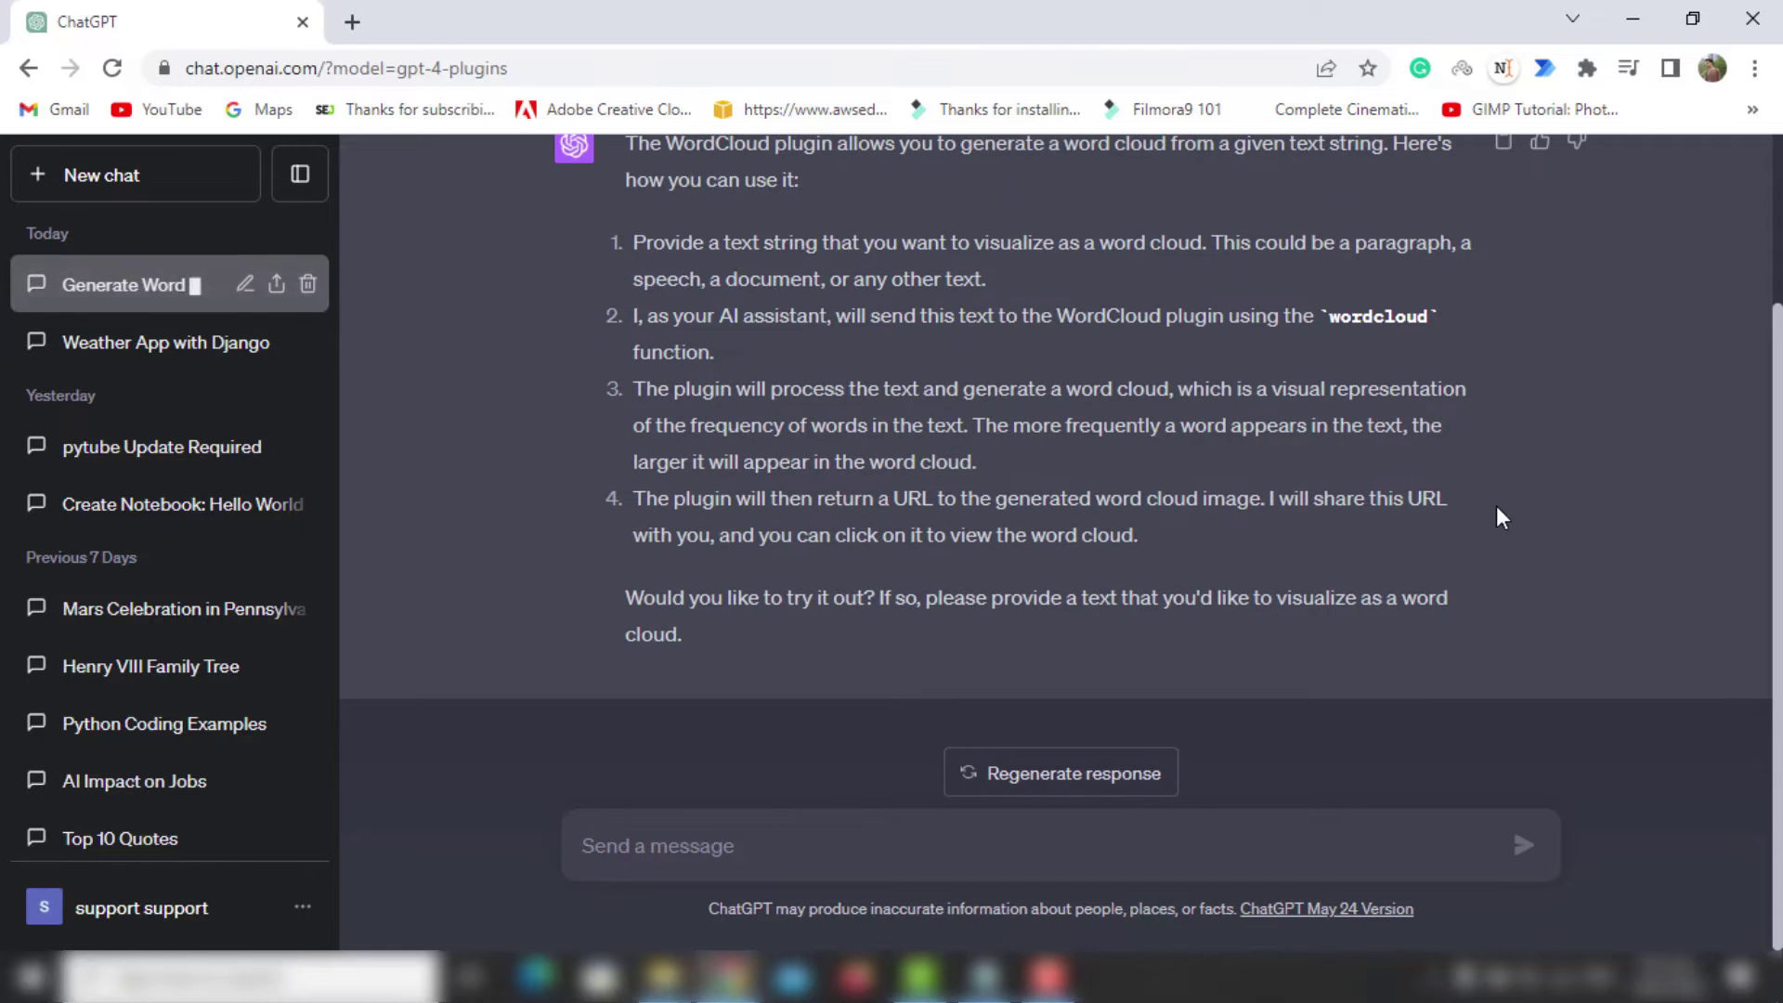
- Compose 'Create the word cloud for the following text:' with the Kubernetes paragraph on a new line
click(737, 845)
text(Create the)
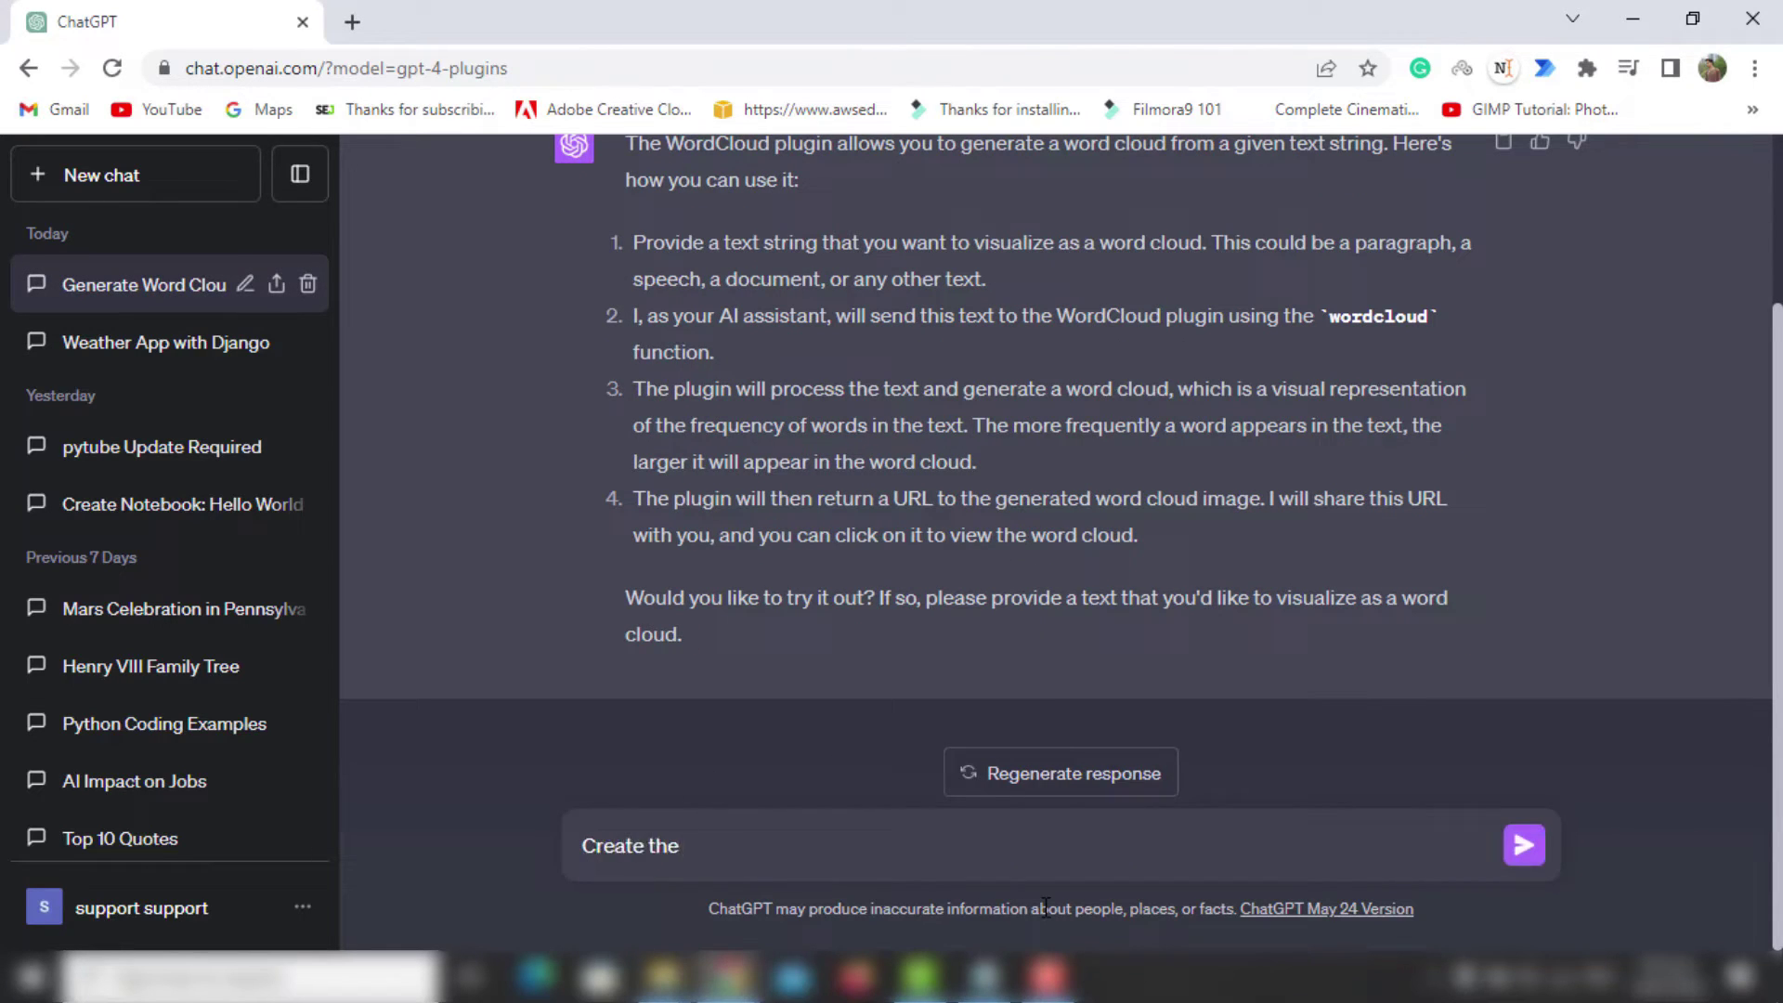
text( wordcloud)
key(BackSpace)
key(BackSpace)
key(BackSpace)
text(cloud for the follw)
key(BackSpace)
text(owing text:)
key(shift+Return)
text(How to use wordcloud plugin)
key(ctrl+z)
text(Kubernetes is an open-source container orchestration system for automating software deployment, scaling, and management. Originally designed by Google, the project is now maintained by the Cloud Native Computing Foundation. The name Kubernetes originates from Greek, meaning 'helmsman' or 'pilot'. Kubernetes automates operational tasks of container management and includes built-in commands for deploying applications, rolling out changes to your applications, scaling your applications up and down to fit changing needs, monitoring your applications, and more—making it easier to manage applications.)
scroll(1155, 752, up, 1)
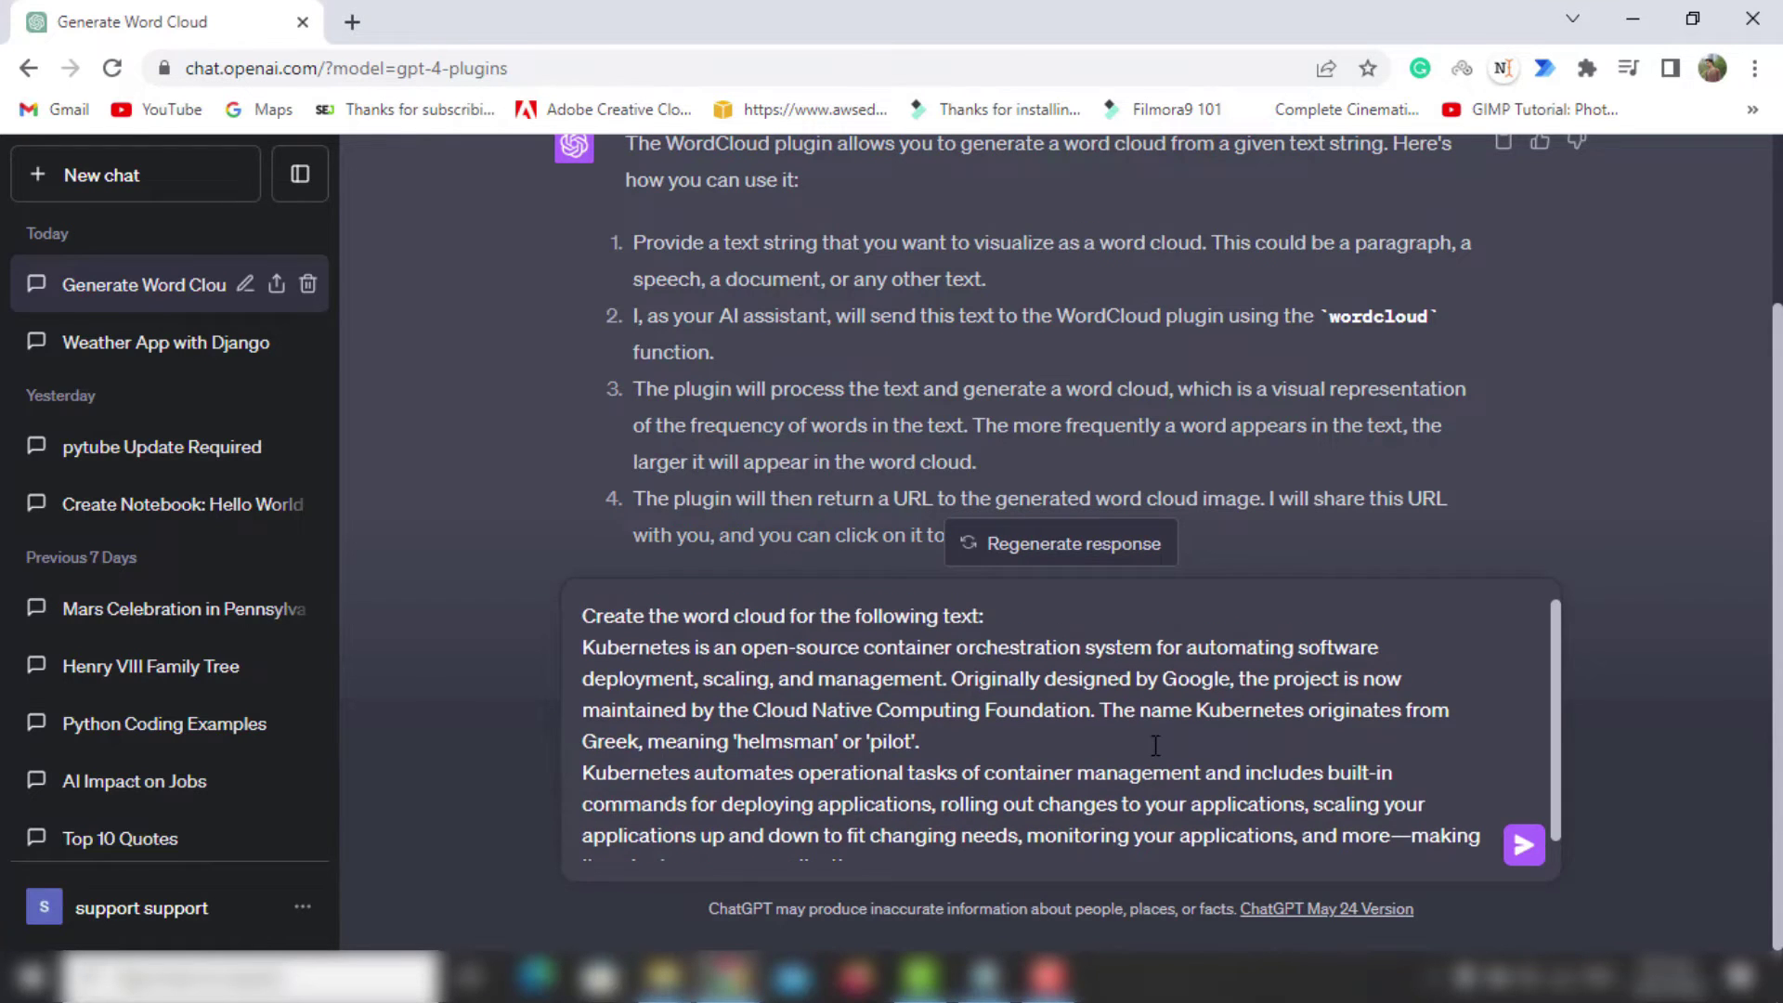
scroll(1155, 753, down, 1)
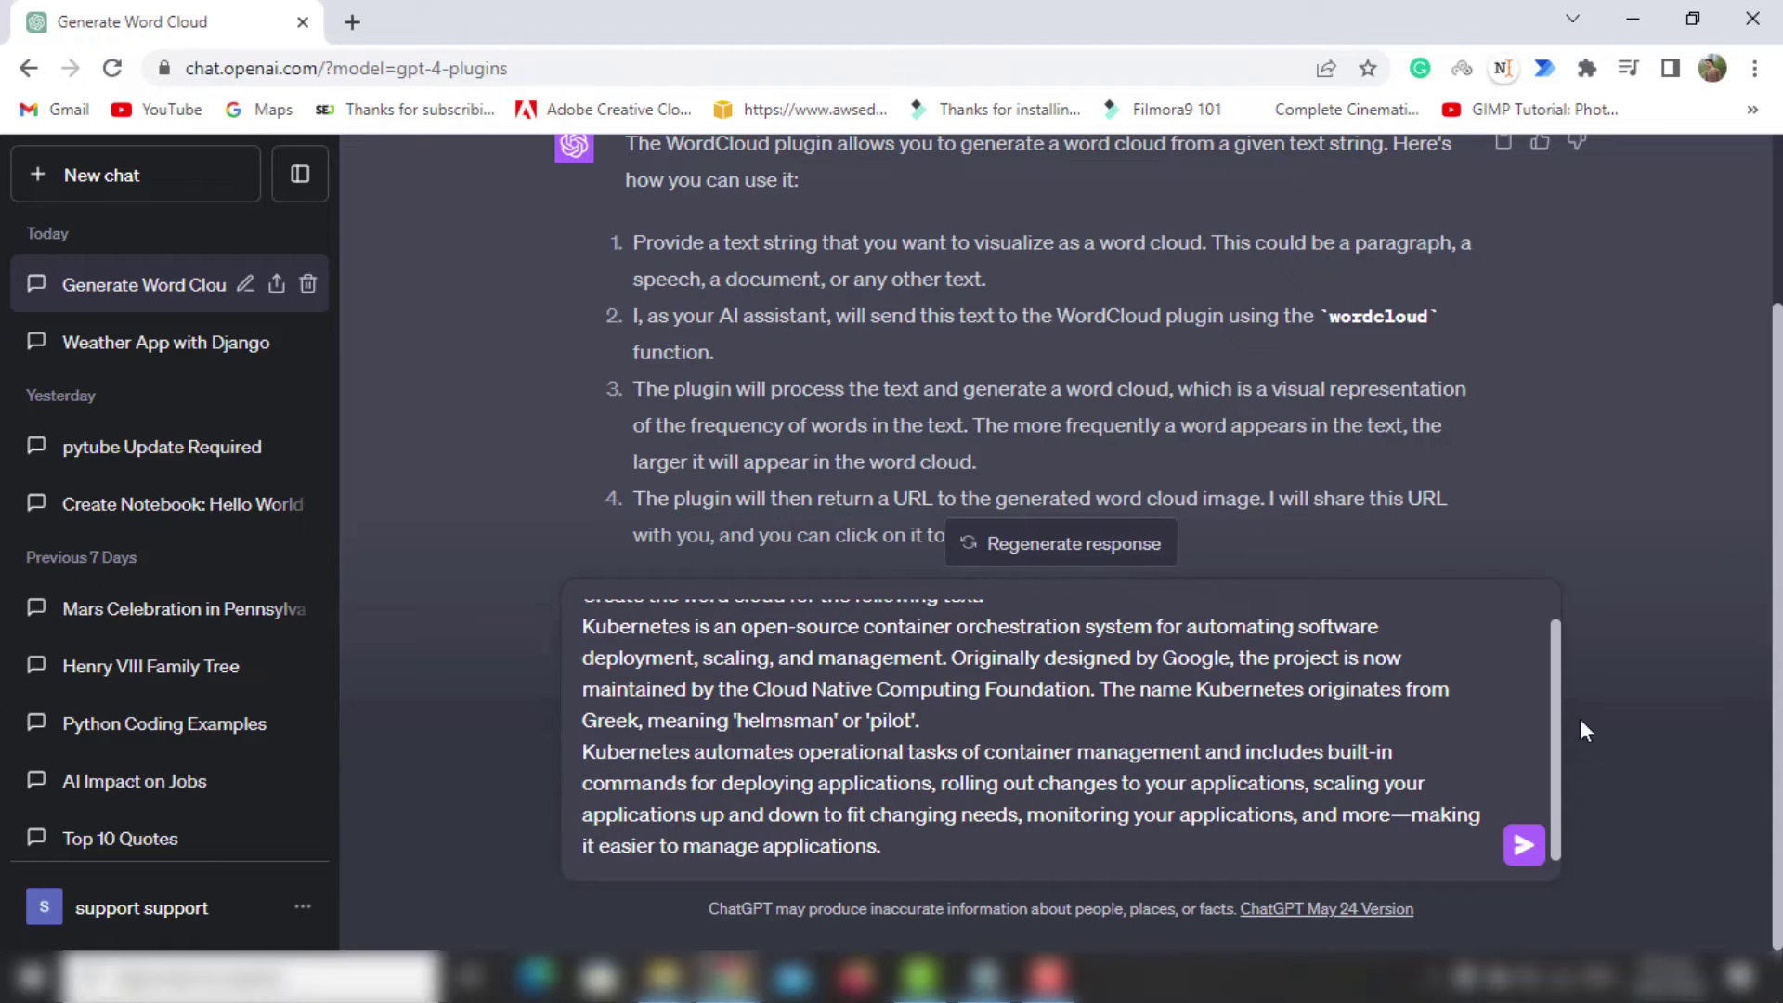
- Send the word cloud request so WordCloud renders the Kubernetes image
click(1522, 845)
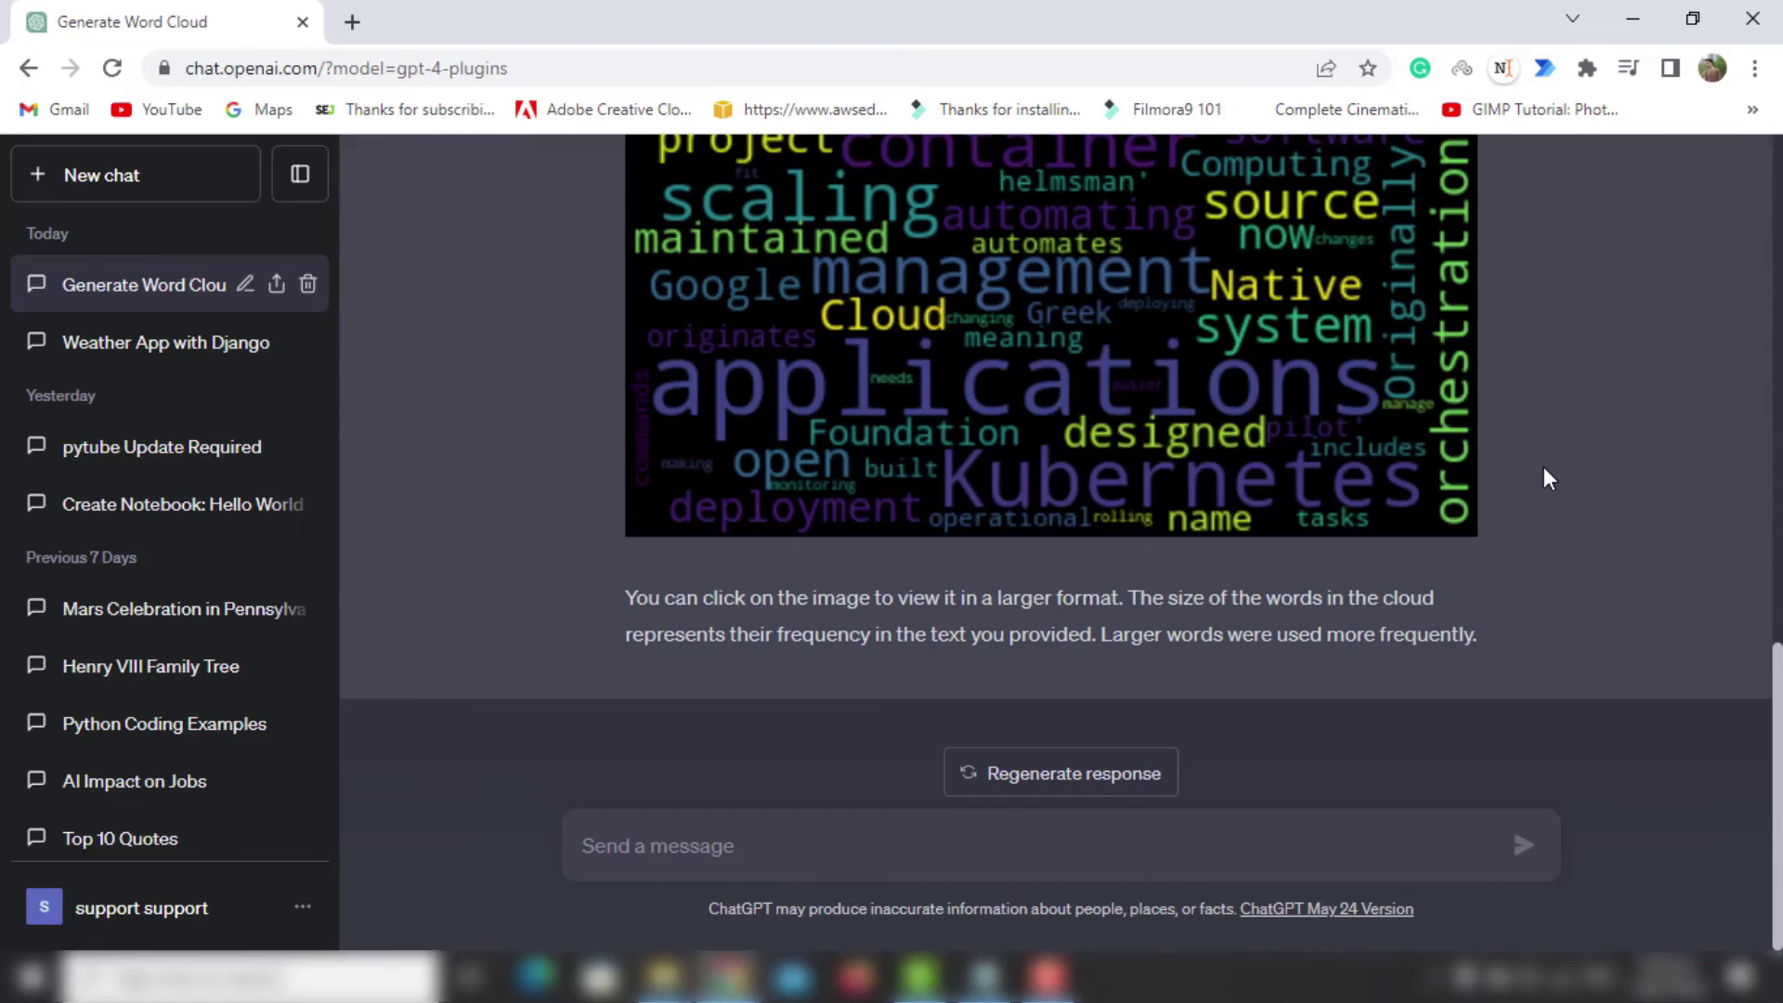
scroll(1544, 467, up, 4)
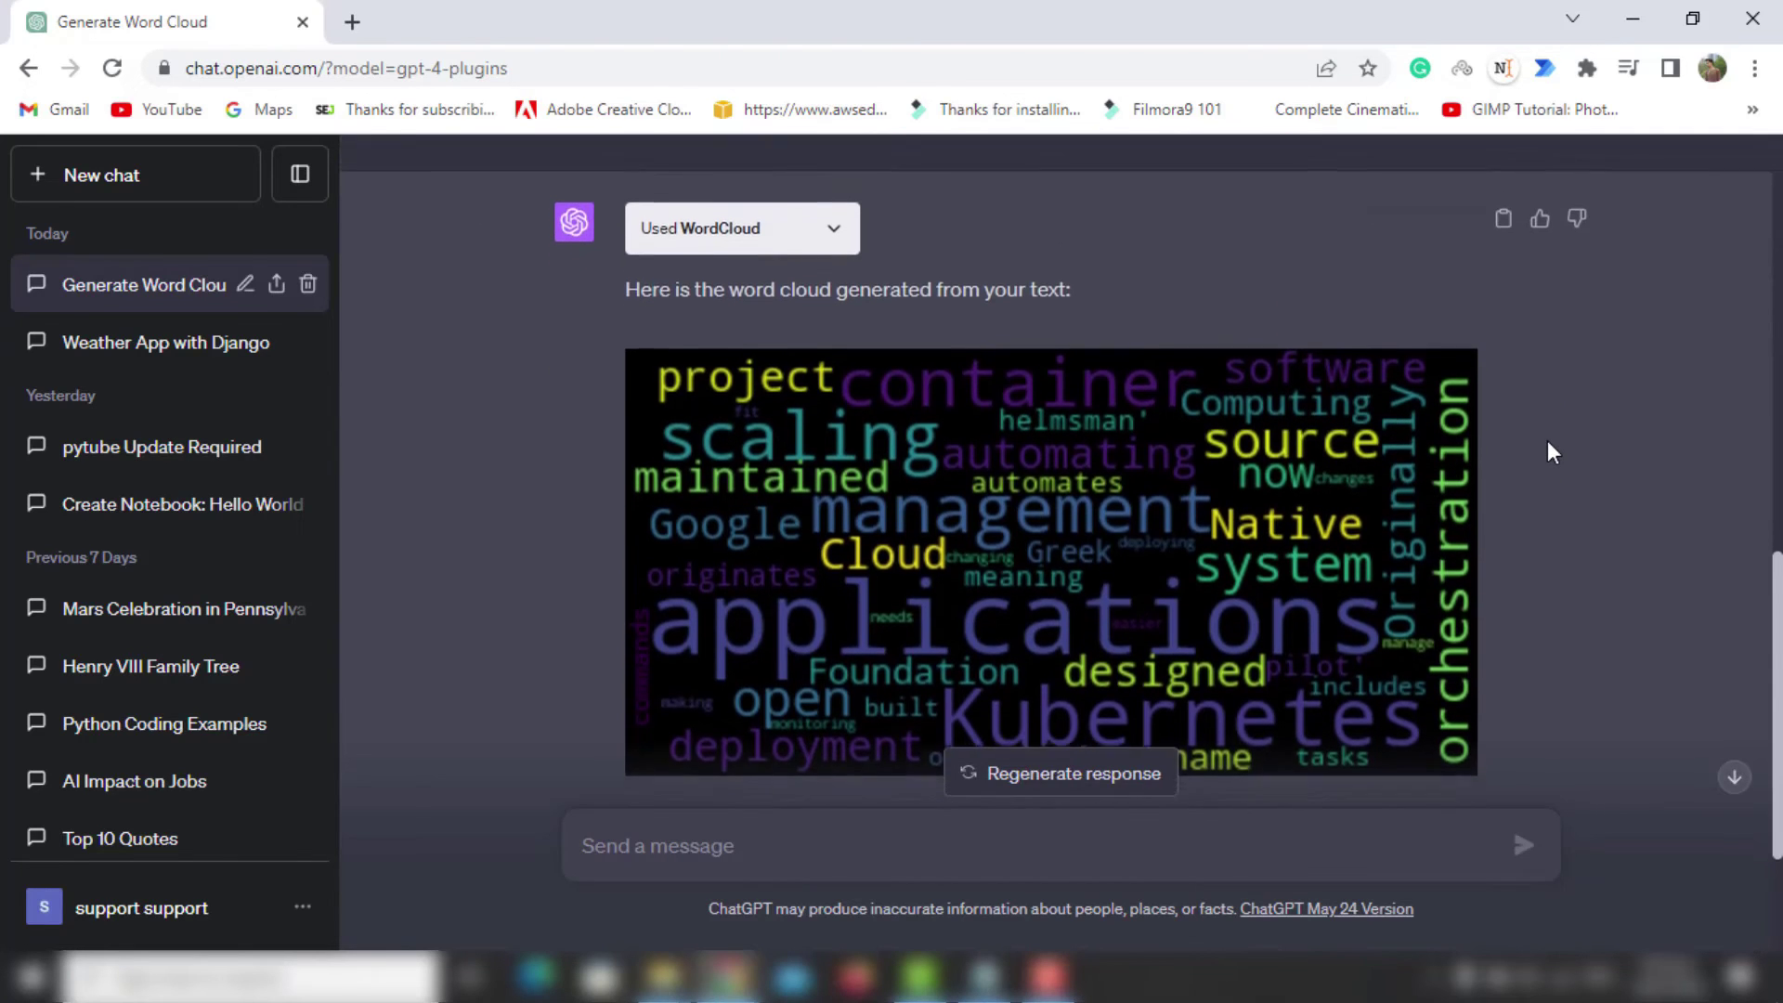